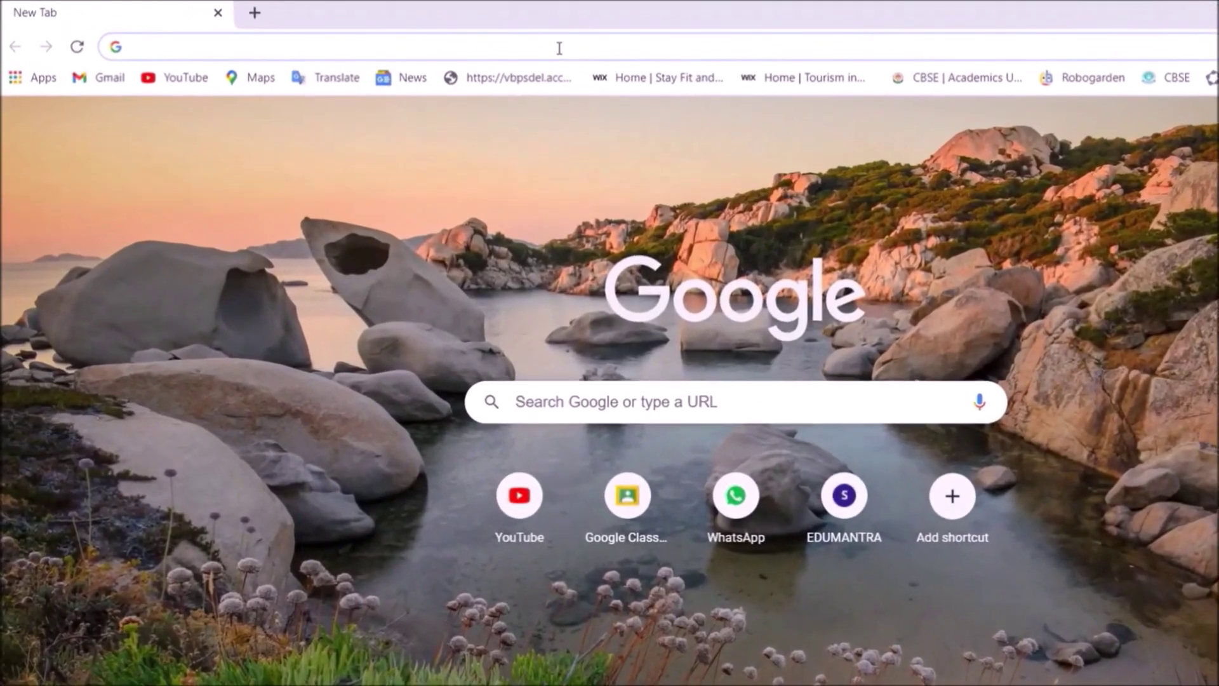
Step: Search for 'openshot', then go to the openshot.org site and its download page
{"action": "left_click", "coordinate": [463, 39]}
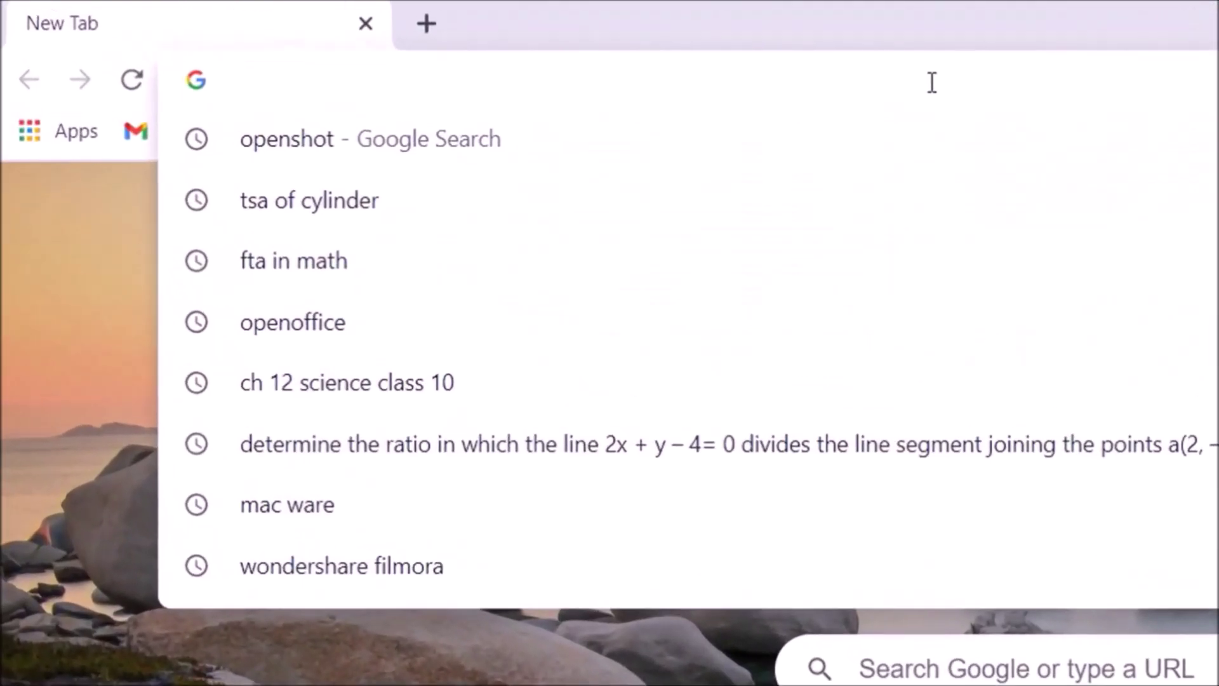
{"action": "type", "text": "open"}
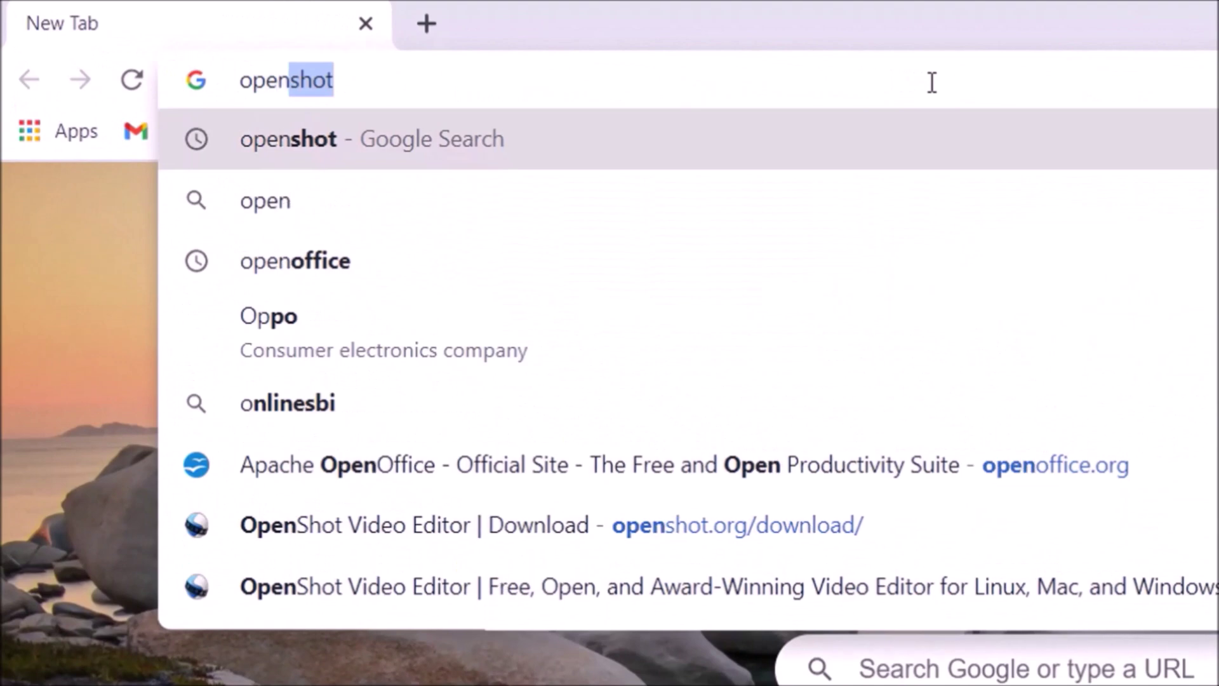
{"action": "type", "text": "shot"}
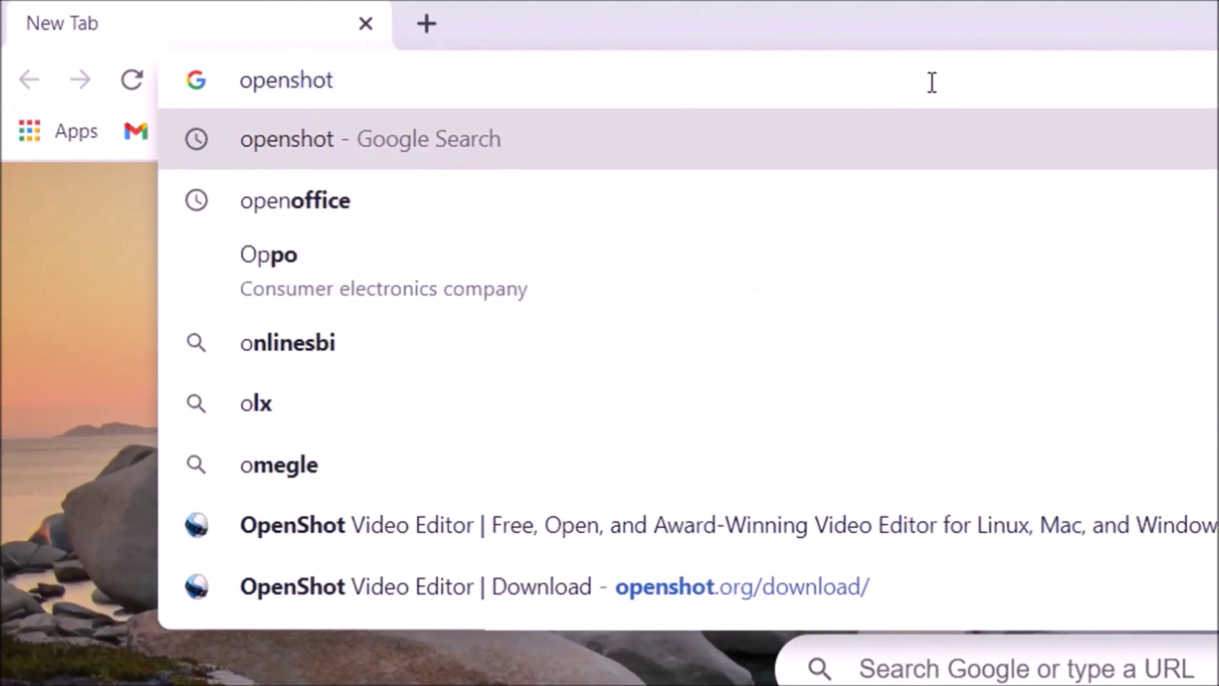
{"action": "key", "text": "Return"}
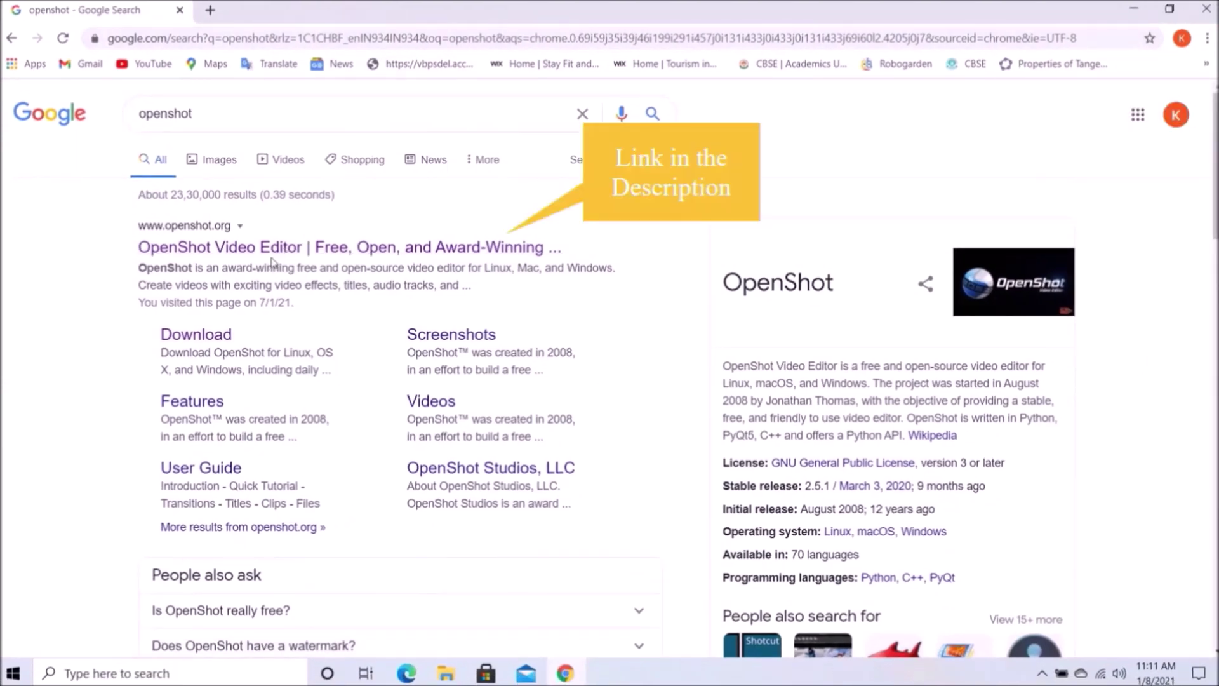
{"action": "left_click", "coordinate": [272, 252]}
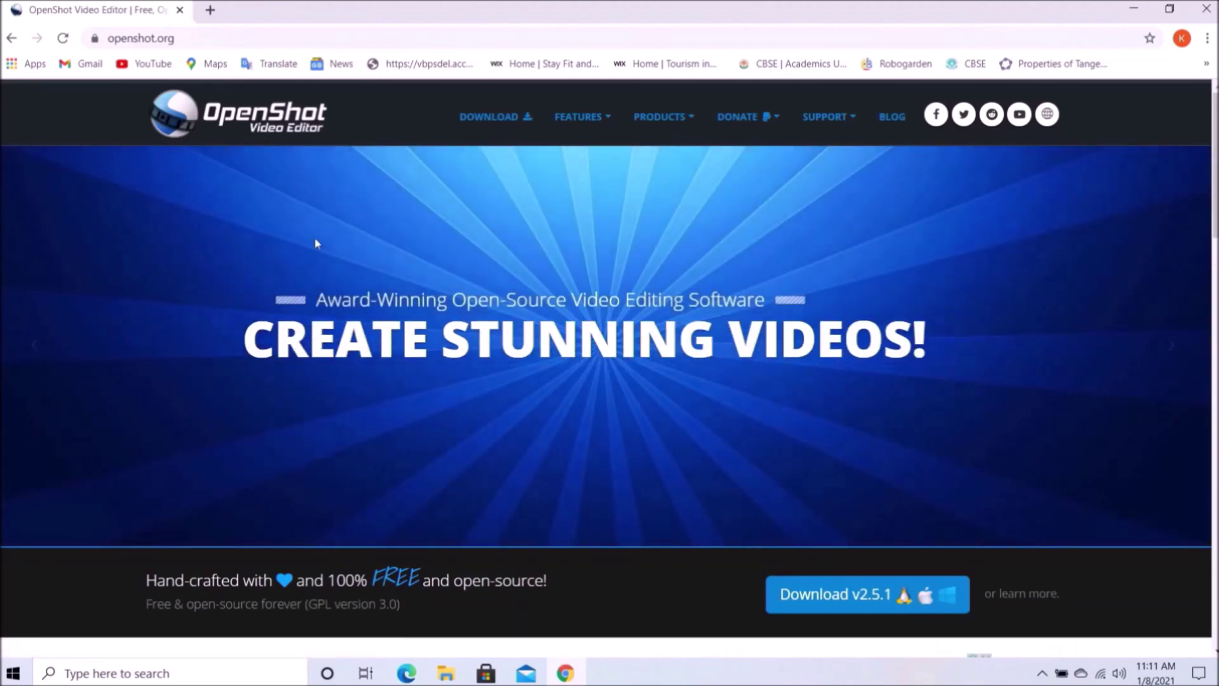
{"action": "left_click", "coordinate": [497, 120]}
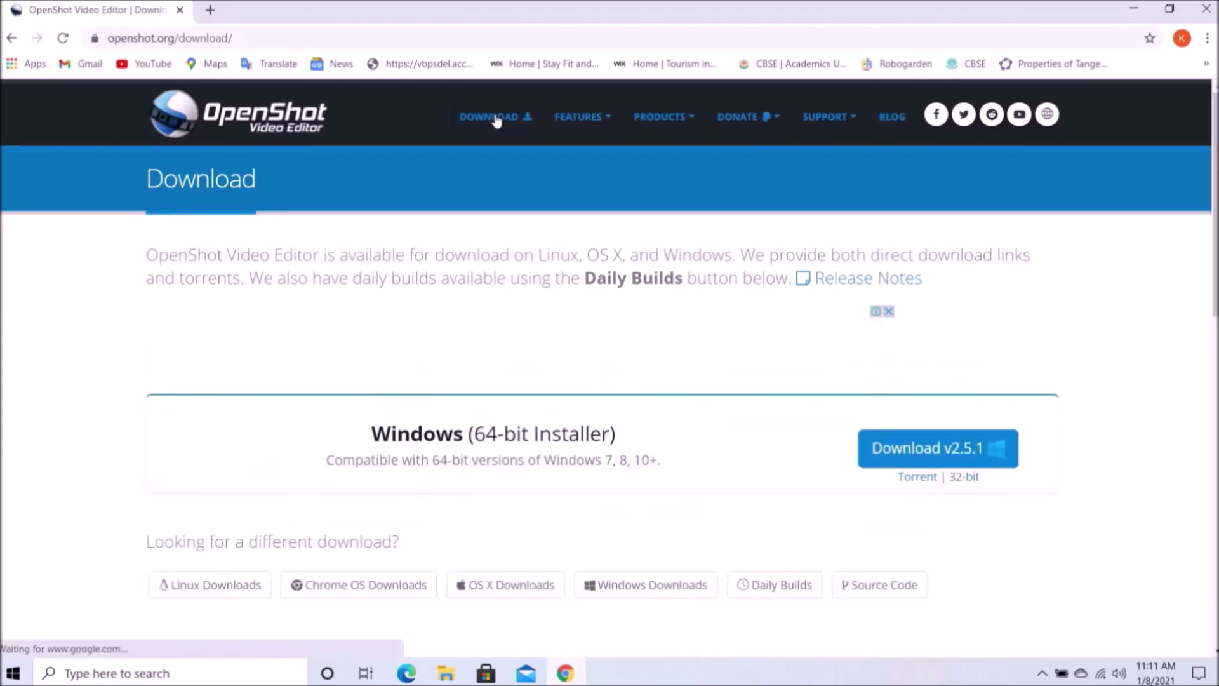
Step: Download the v2.5.1 Windows 64-bit installer and open the downloaded file
{"action": "left_click", "coordinate": [892, 451]}
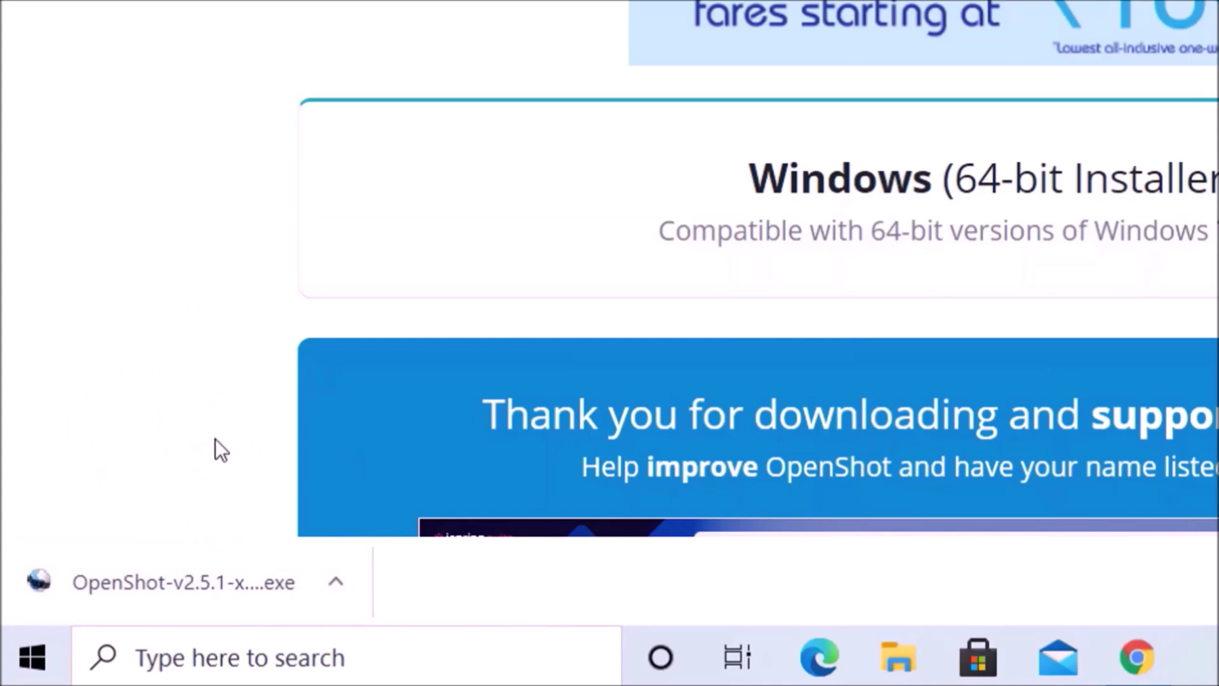
{"action": "left_click", "coordinate": [142, 580]}
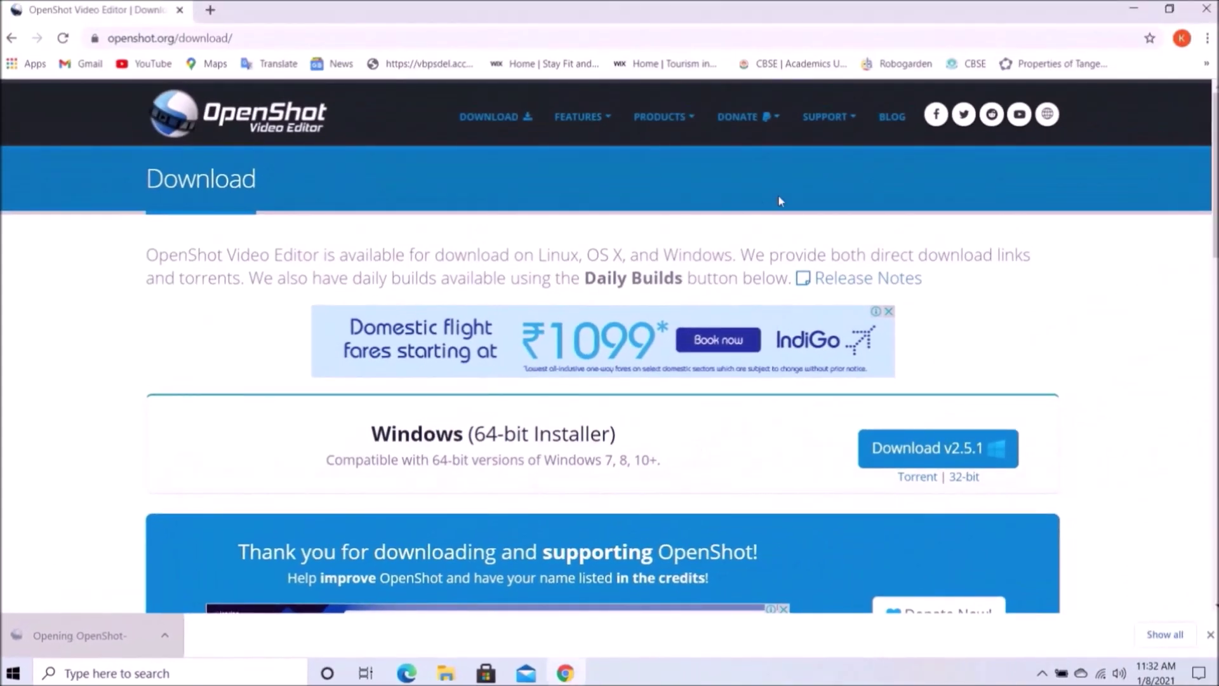
Step: Minimize Chrome to reveal the OpenShot 2.5.1 setup wizard
{"action": "left_click", "coordinate": [1135, 7]}
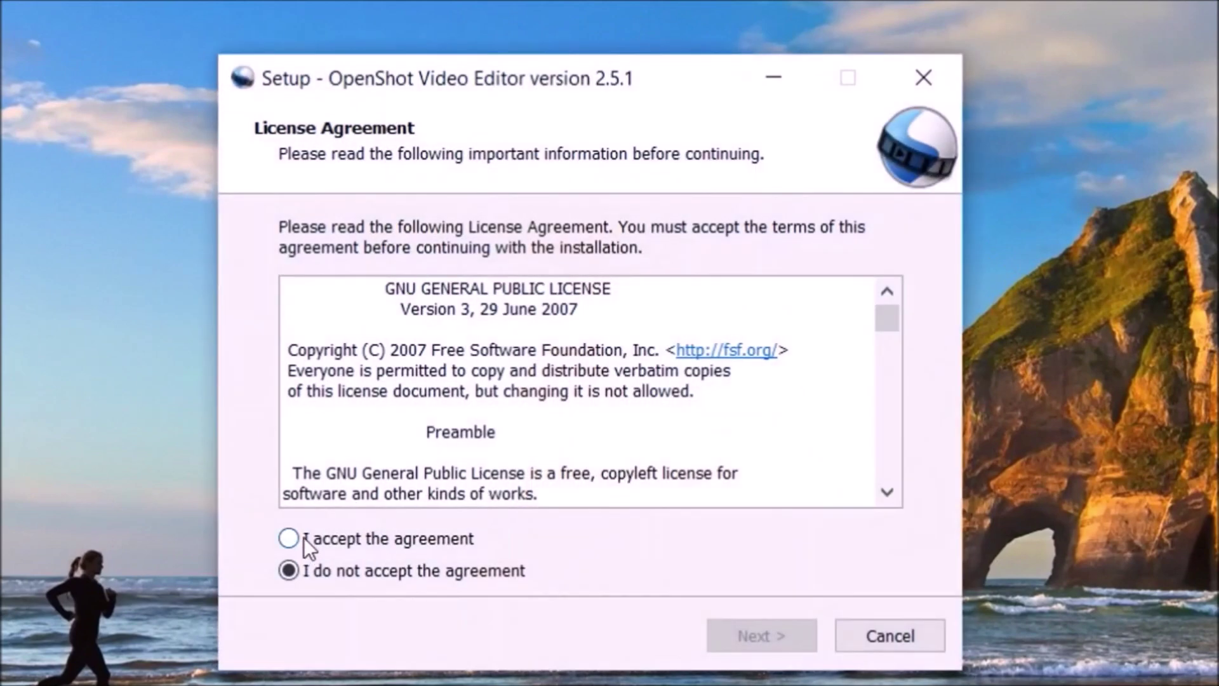
Step: Accept the license, keep the default install location and extra tasks, and start installing
{"action": "left_click", "coordinate": [305, 537]}
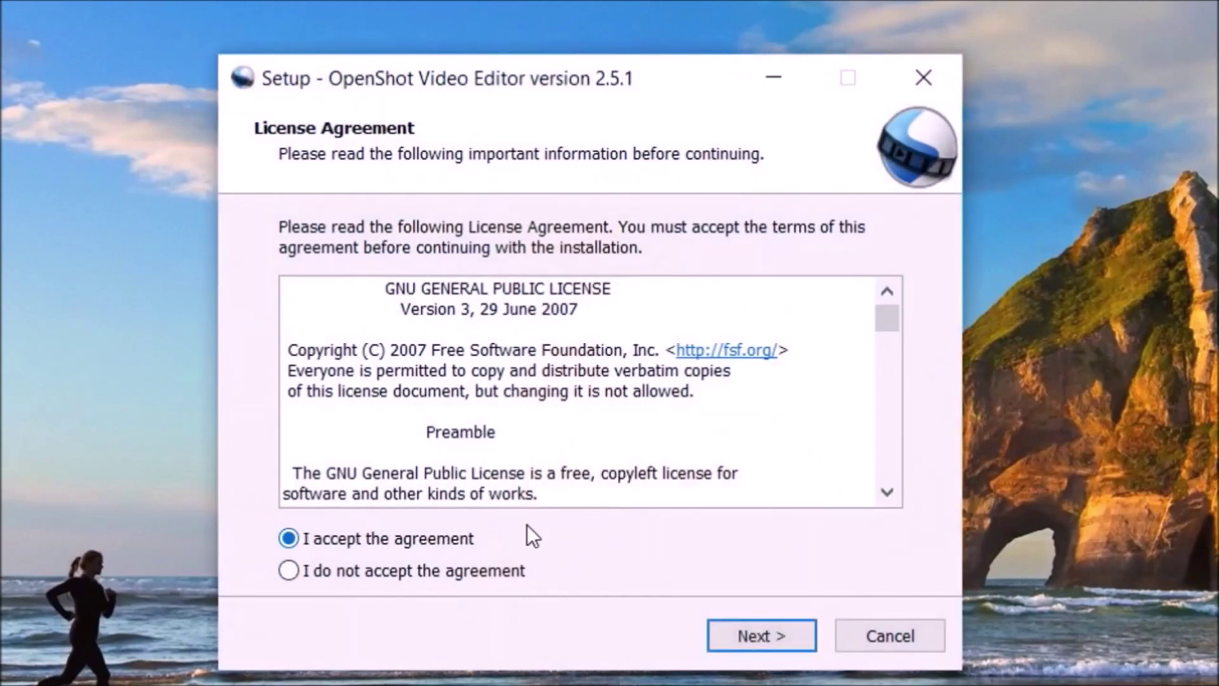
{"action": "left_click", "coordinate": [761, 634]}
{"action": "left_click", "coordinate": [759, 635]}
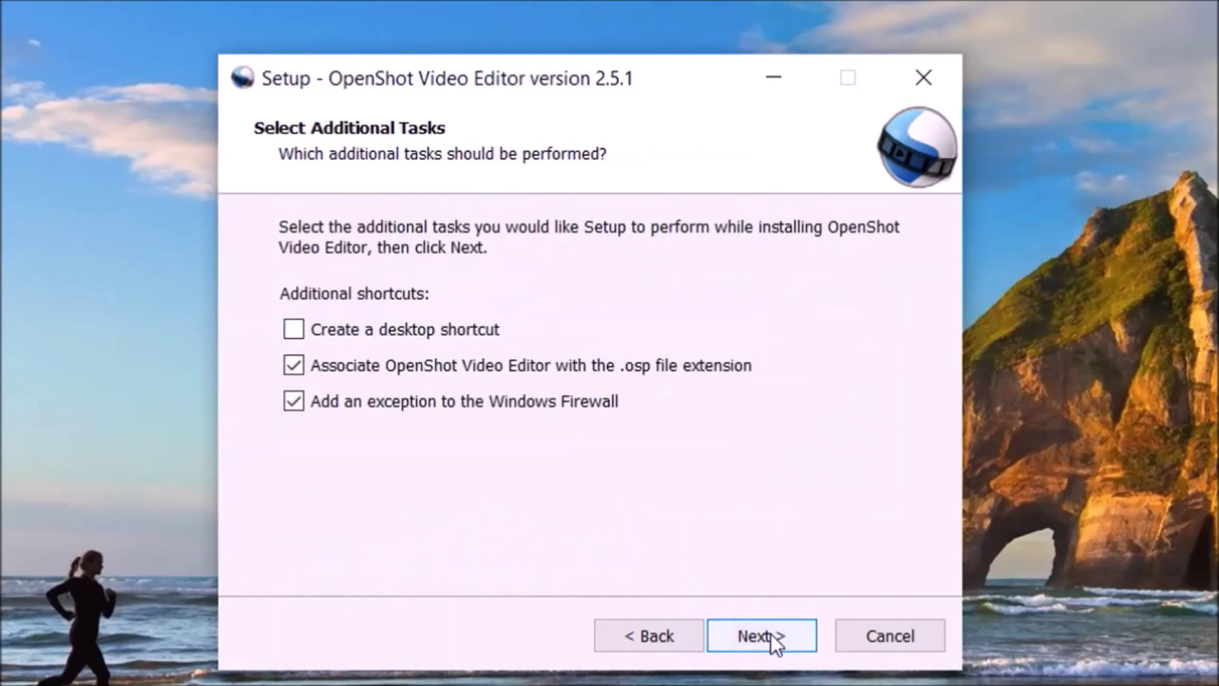
{"action": "left_click", "coordinate": [770, 634]}
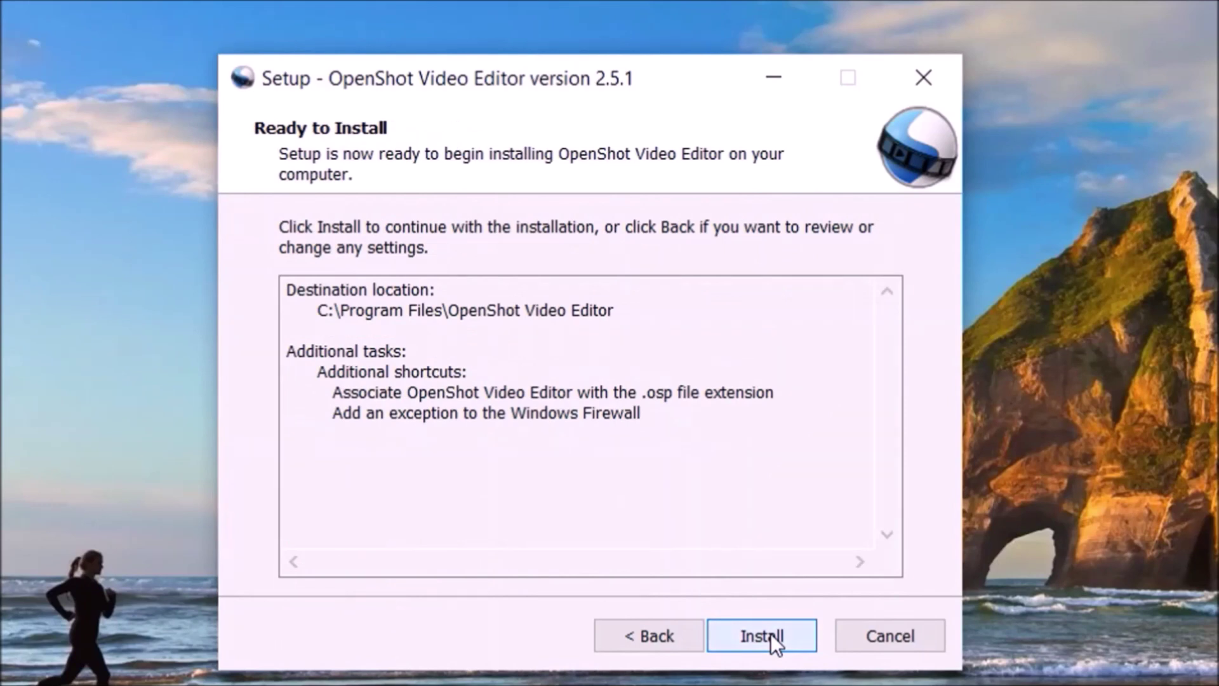
{"action": "left_click", "coordinate": [771, 633]}
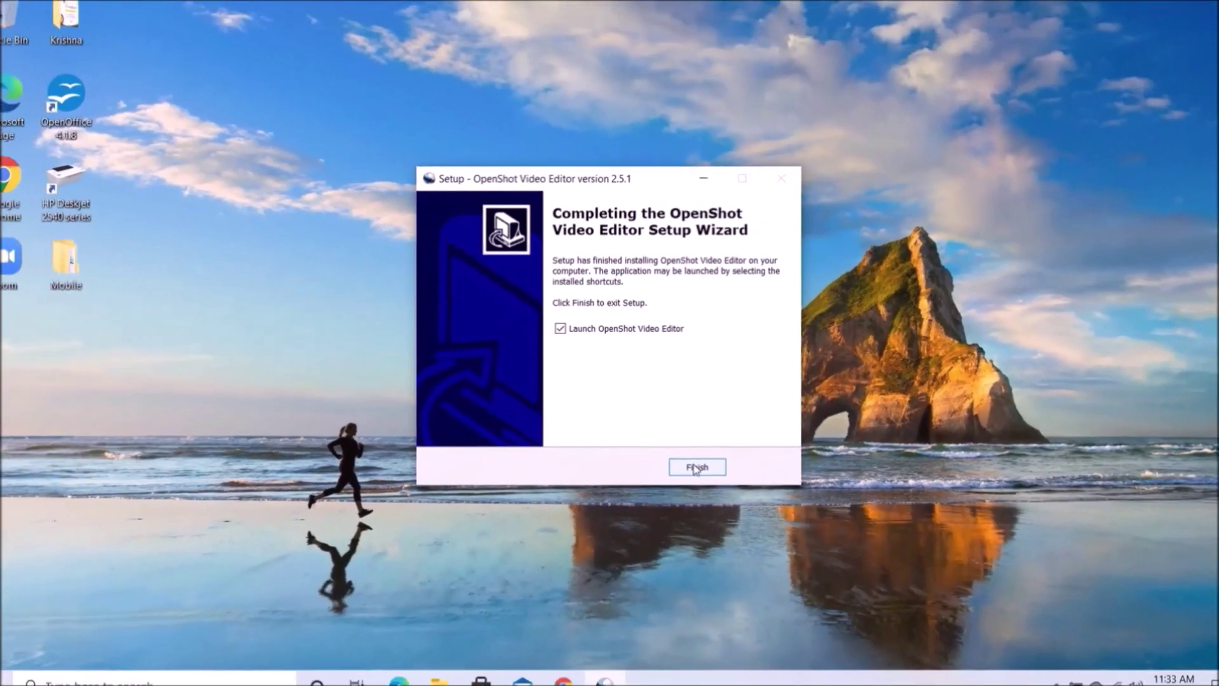
Step: Finish the wizard with 'Launch OpenShot Video Editor' checked once installation completes
{"action": "left_click", "coordinate": [745, 635]}
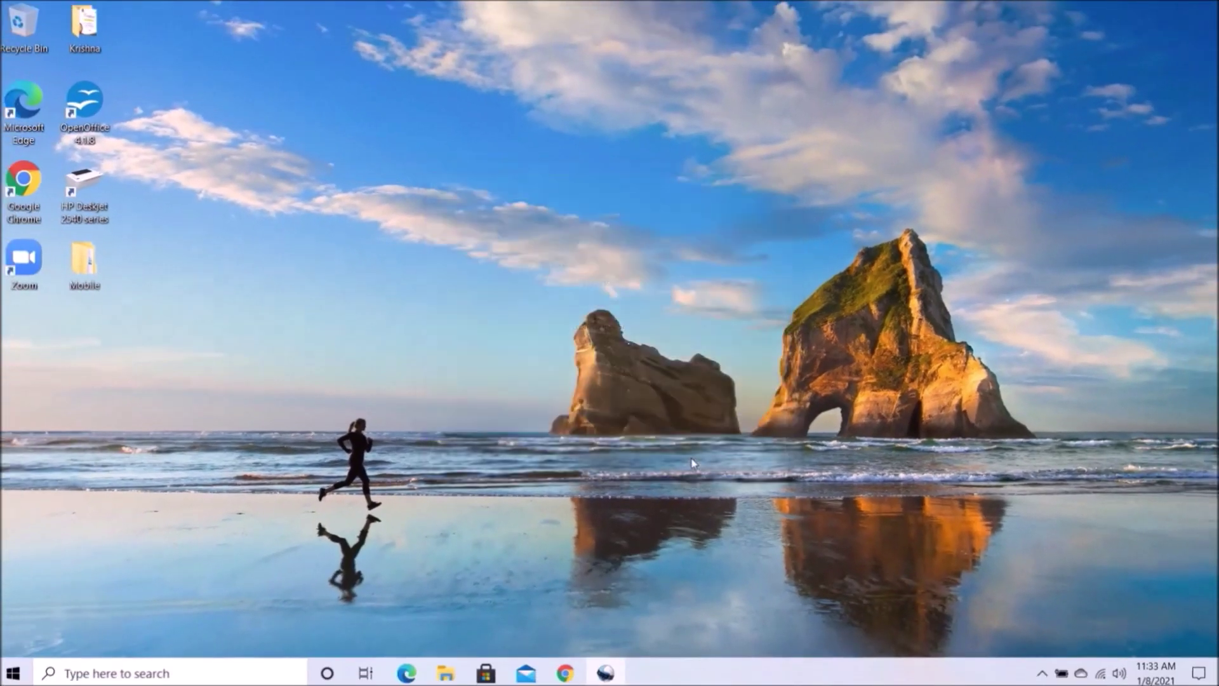